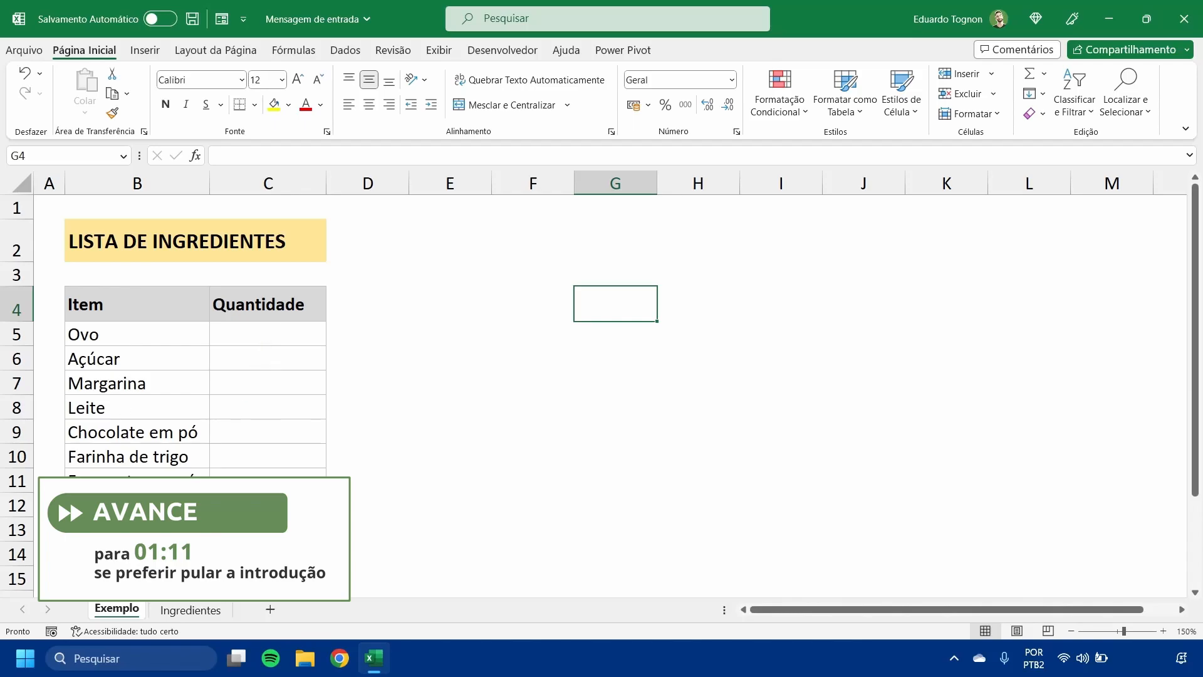
# Inspect the input messages on the Ovo, Açúcar and Leite quantity cells of the Exemplo sheet.
pyautogui.click(261, 333)
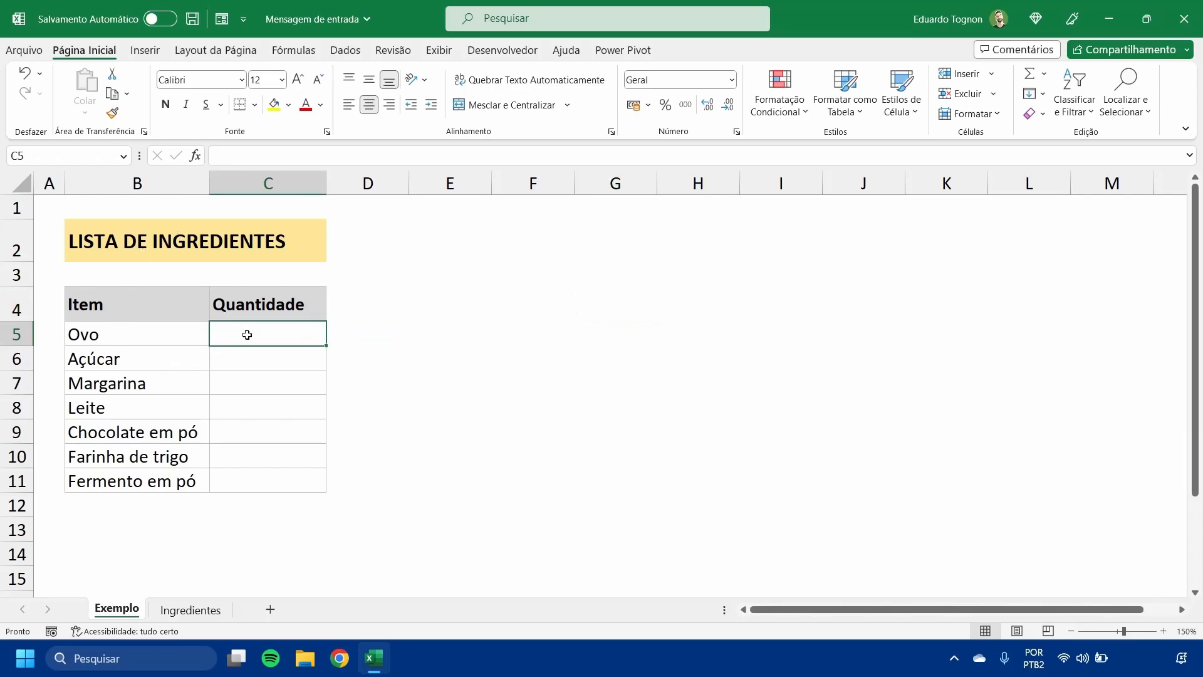
pyautogui.click(245, 355)
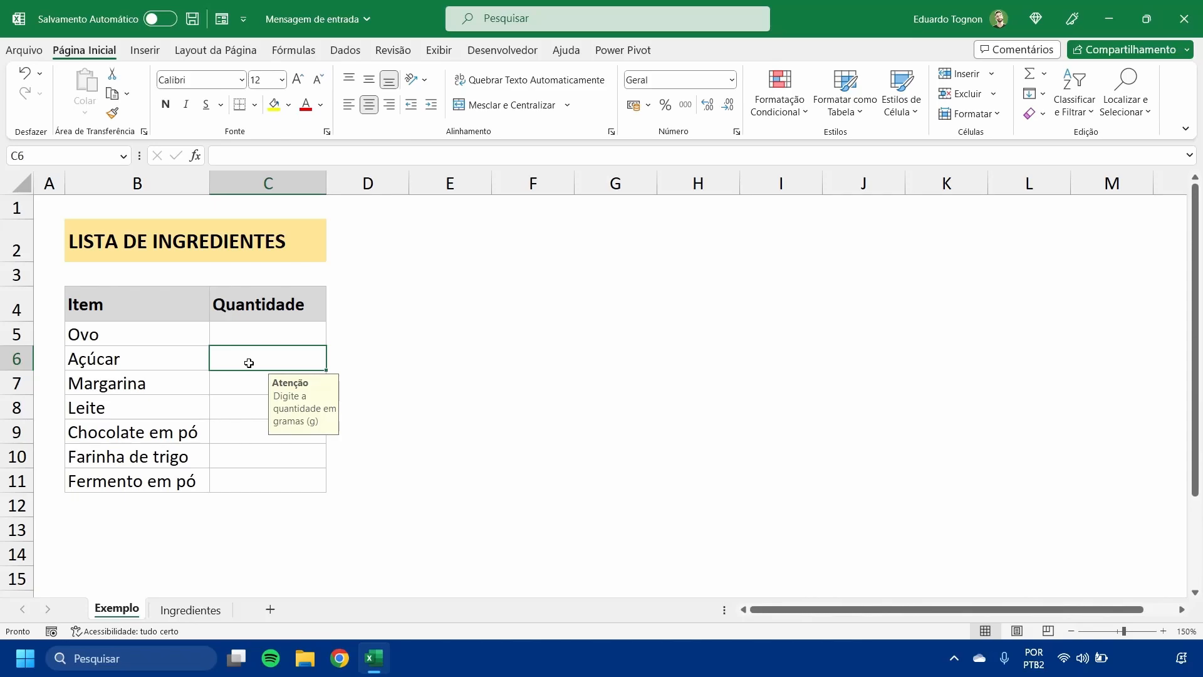
pyautogui.click(228, 410)
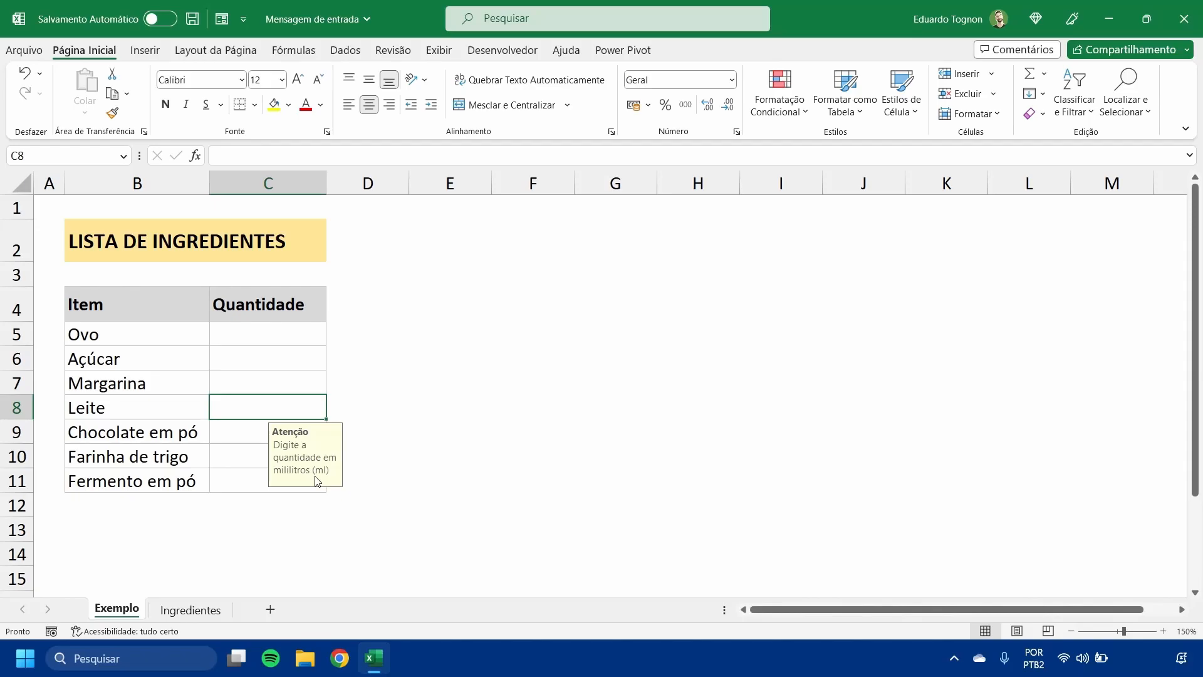
pyautogui.click(278, 359)
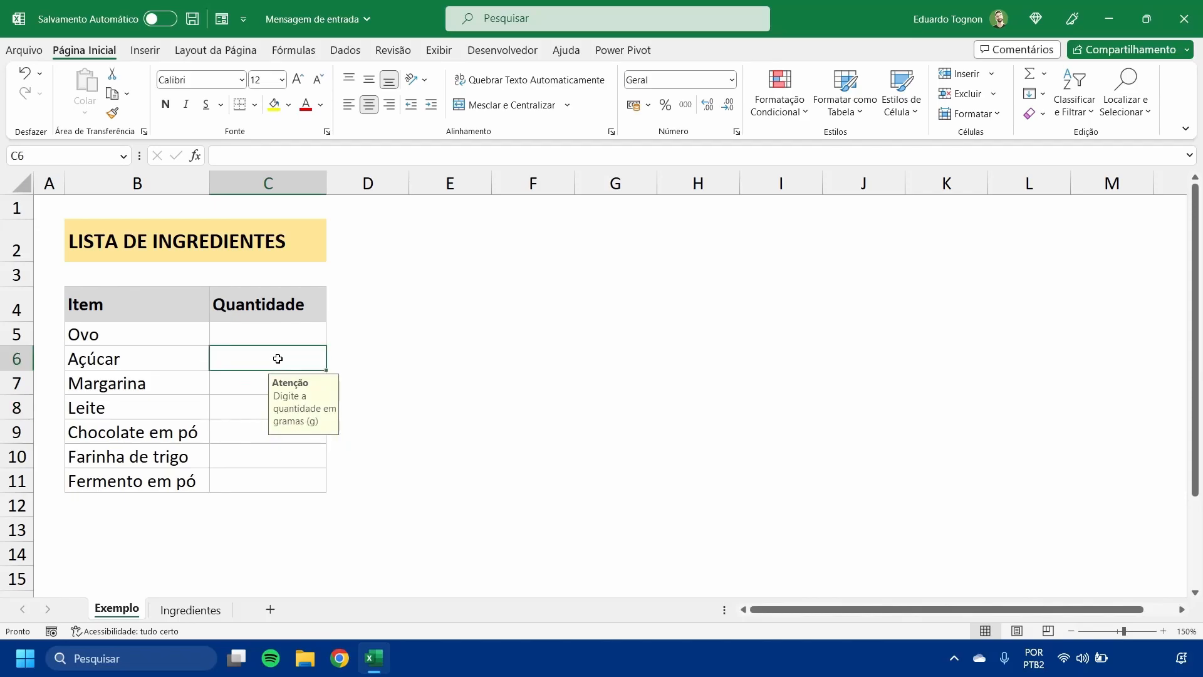
# Switch to the Ingredientes sheet and set its zoom to 160%.
pyautogui.click(188, 611)
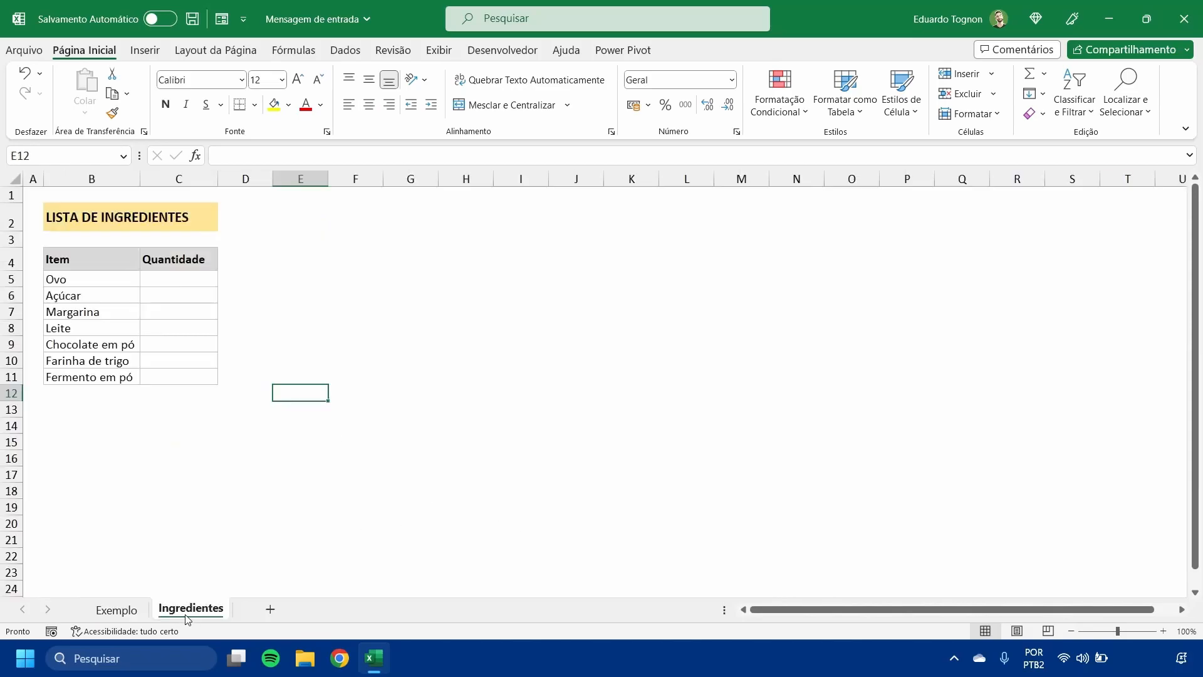
pyautogui.click(1163, 631)
pyautogui.click(1164, 631)
pyautogui.click(1163, 631)
pyautogui.click(1163, 631)
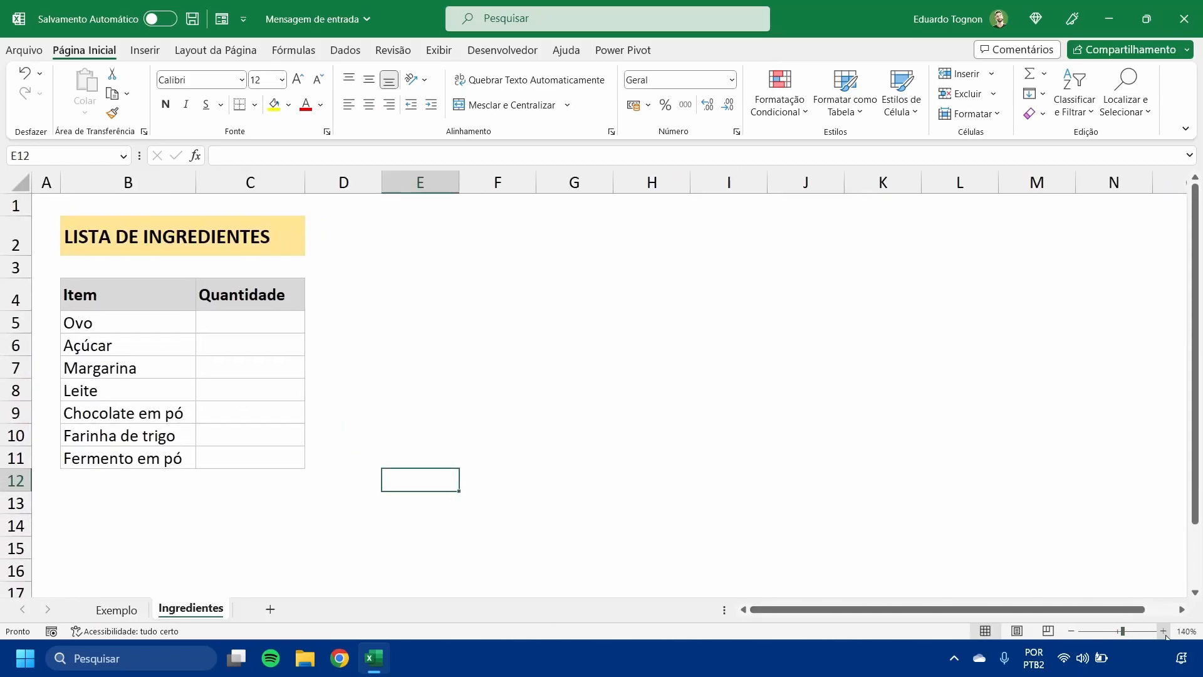
pyautogui.click(1164, 631)
pyautogui.click(1164, 631)
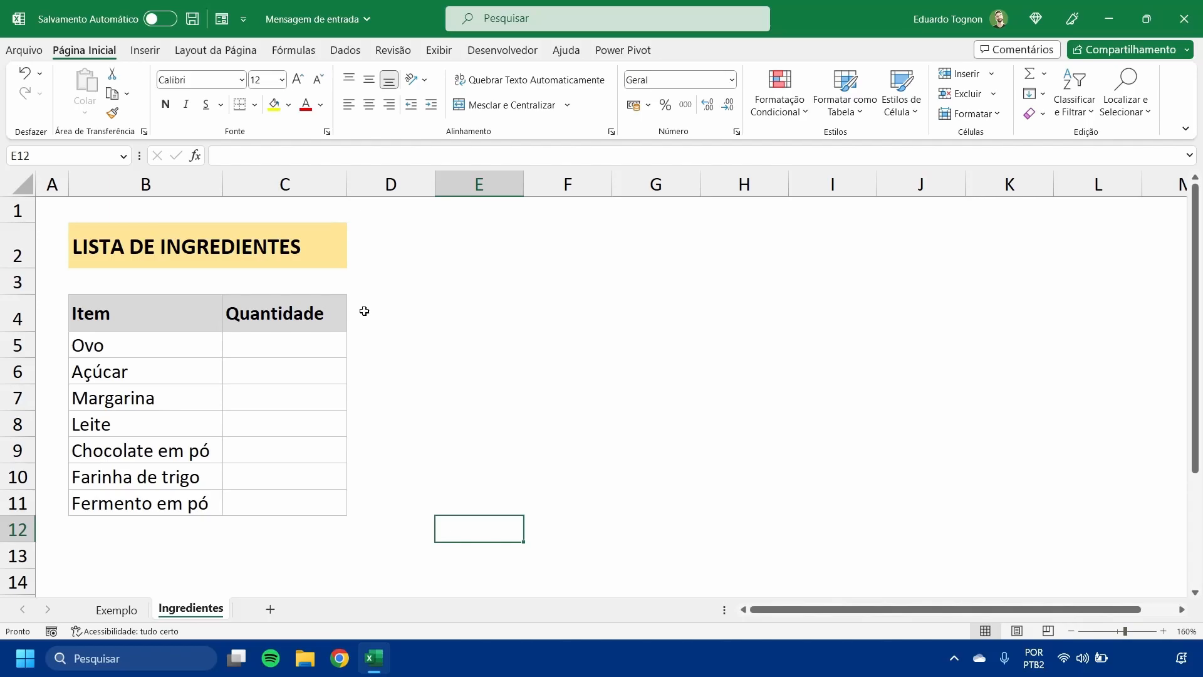
# Open data validation for the Açúcar quantity cell C6 and review its validation criteria, input message and error alert options.
pyautogui.click(251, 368)
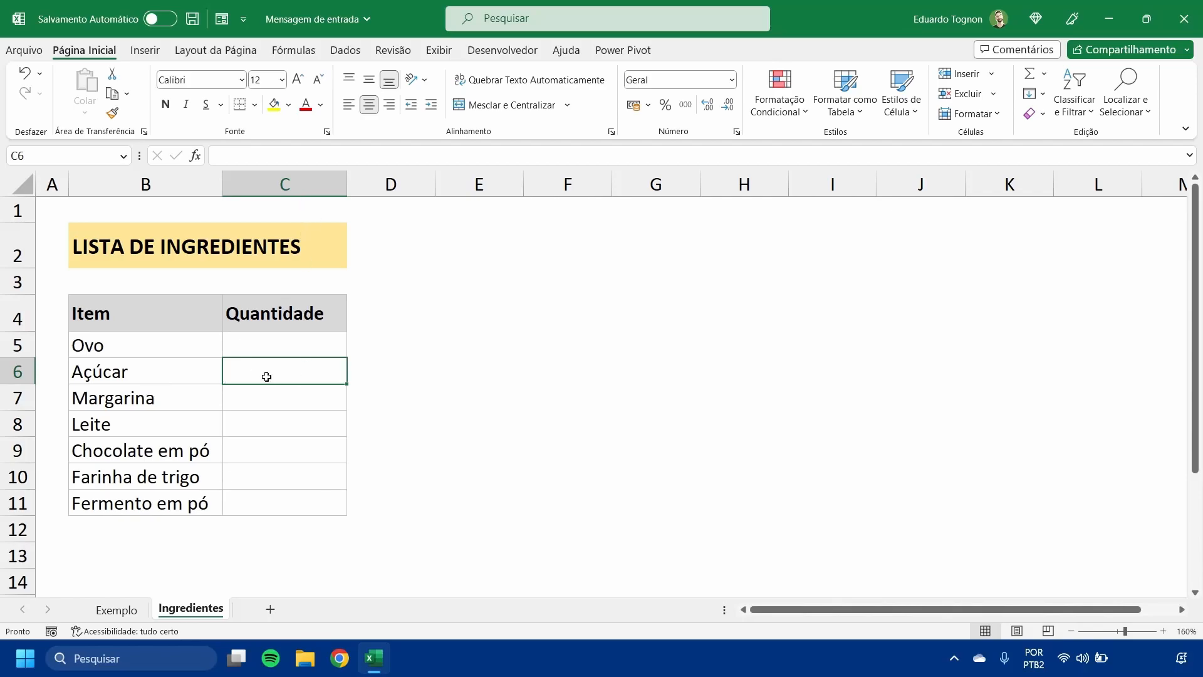
pyautogui.click(345, 51)
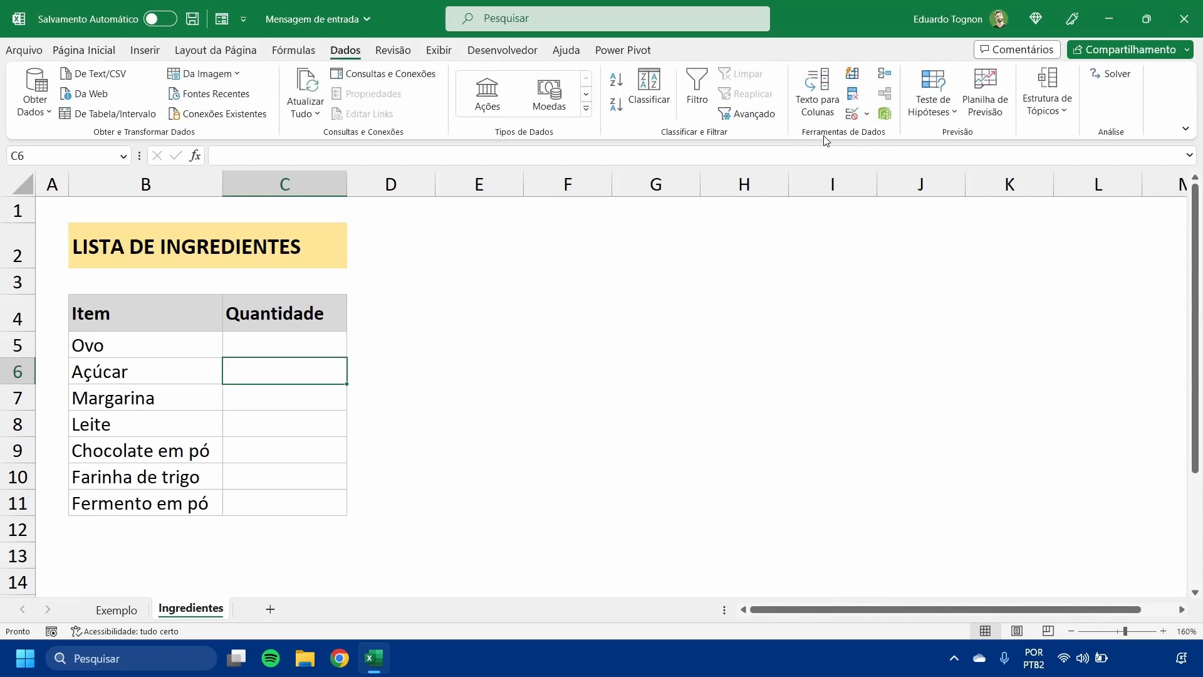
pyautogui.click(853, 114)
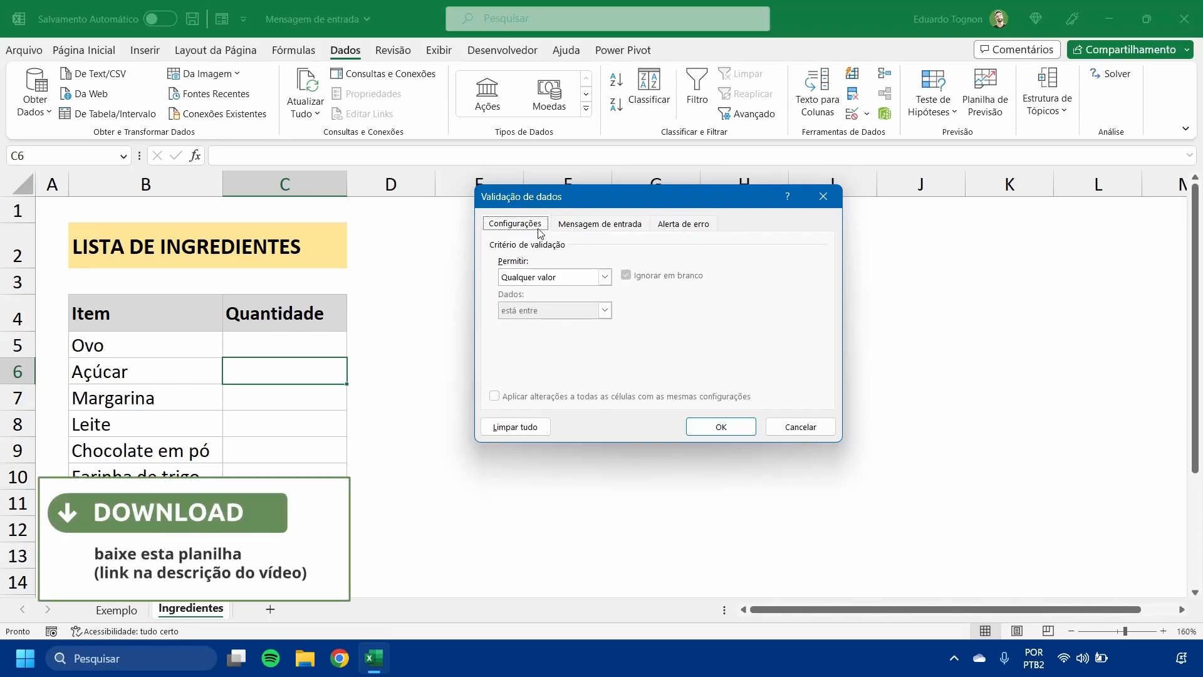
pyautogui.click(616, 231)
pyautogui.click(696, 228)
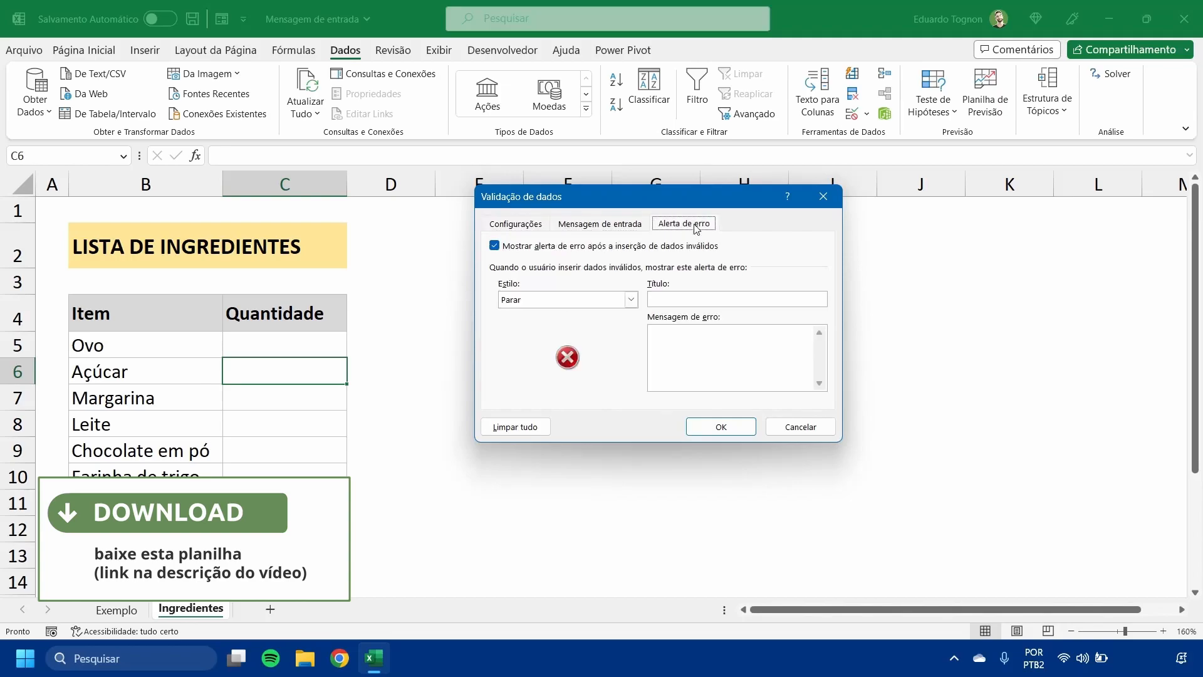
pyautogui.click(584, 230)
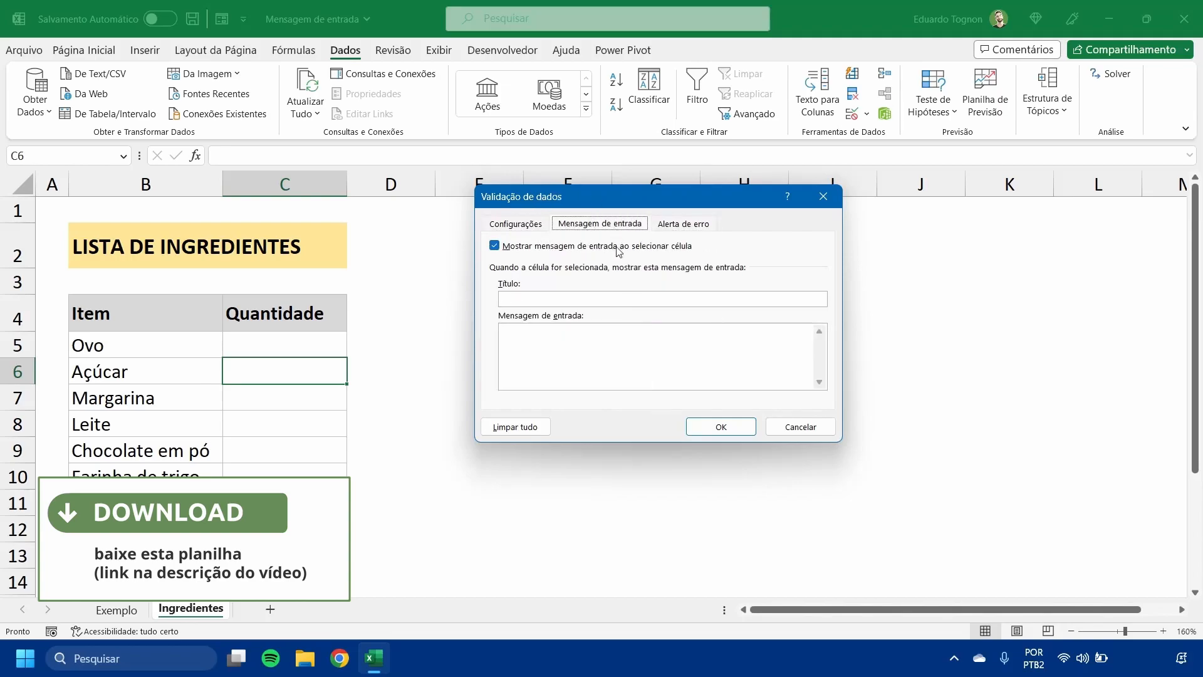
pyautogui.click(522, 224)
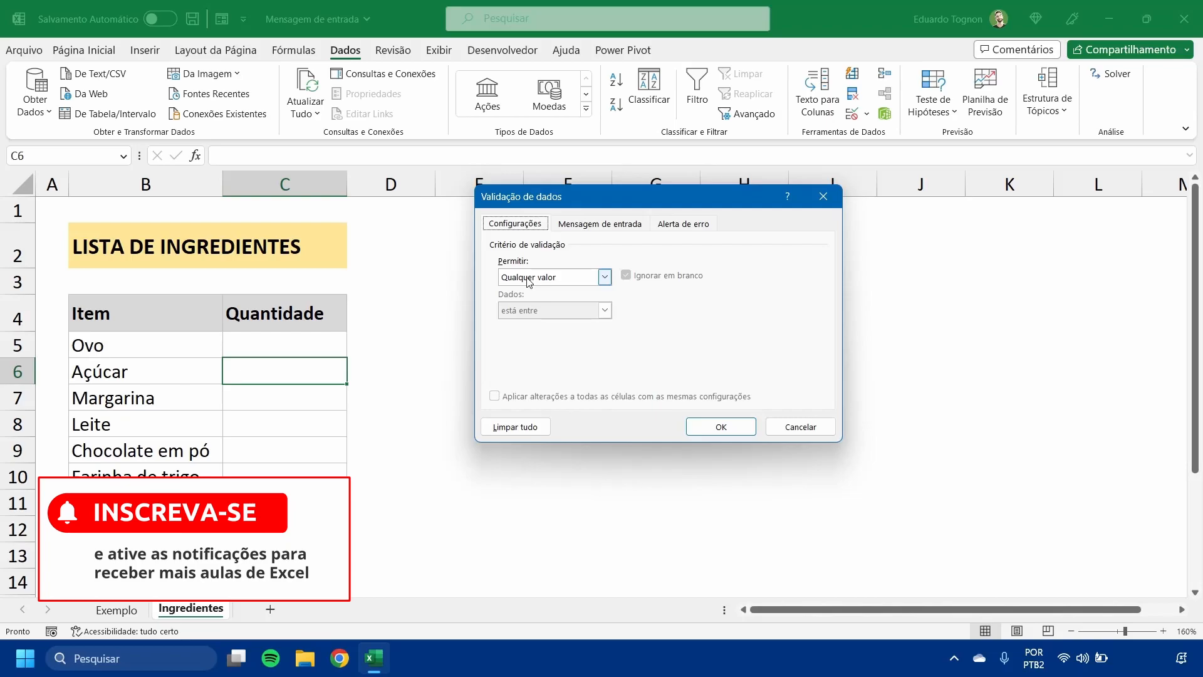
pyautogui.click(689, 227)
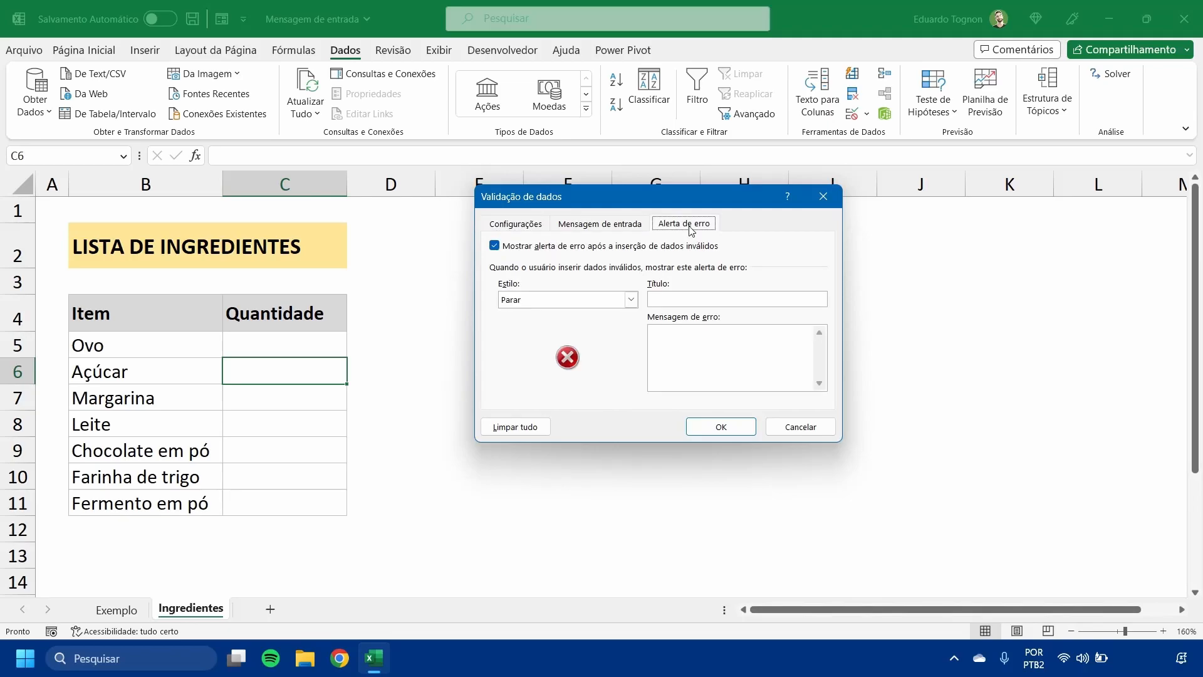
# Give cell C6 an input message titled "Aviso" with the text "Digite a quantidade em gramas (g)", and test it by reselecting the cell.
pyautogui.click(610, 227)
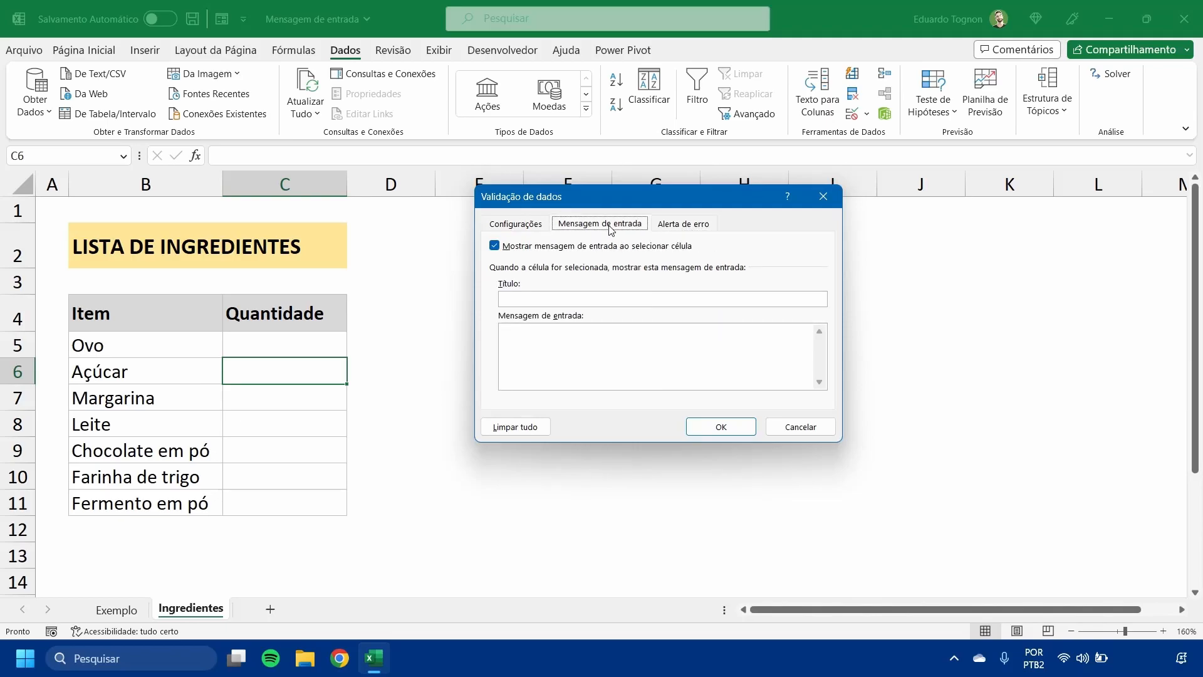
pyautogui.click(550, 297)
pyautogui.write('Aviso')
pyautogui.write('Digite a ')
pyautogui.write('qu')
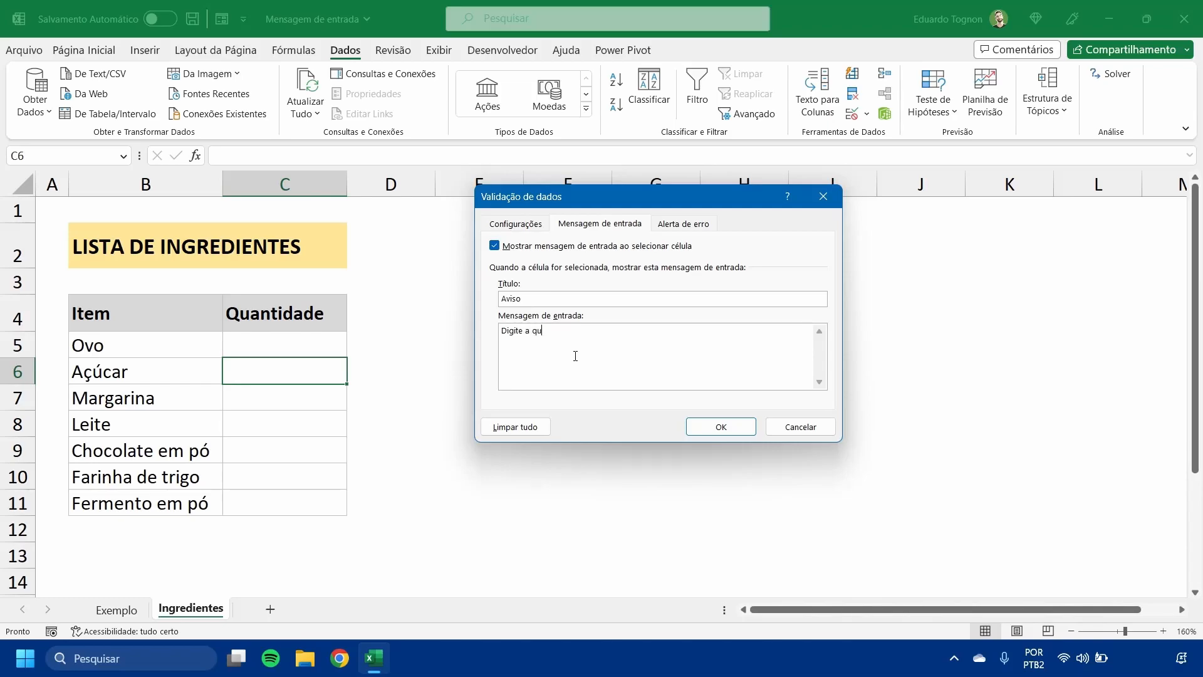
pyautogui.write('antidade em gramas (g)')
pyautogui.click(731, 433)
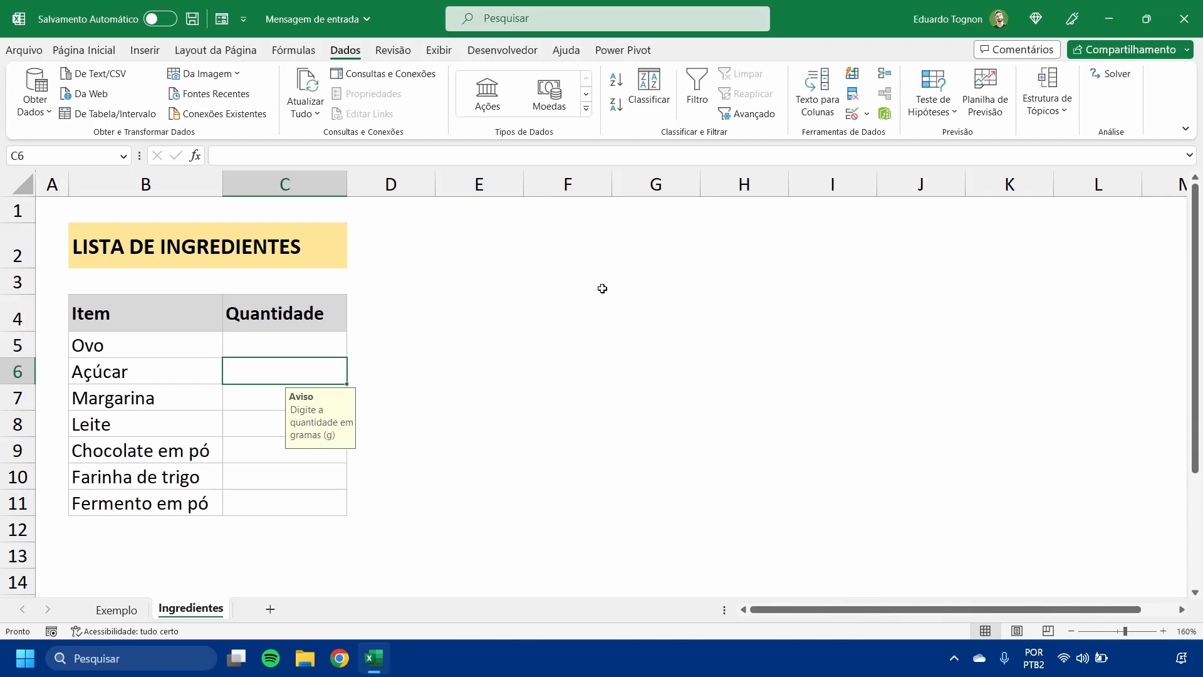
pyautogui.click(574, 288)
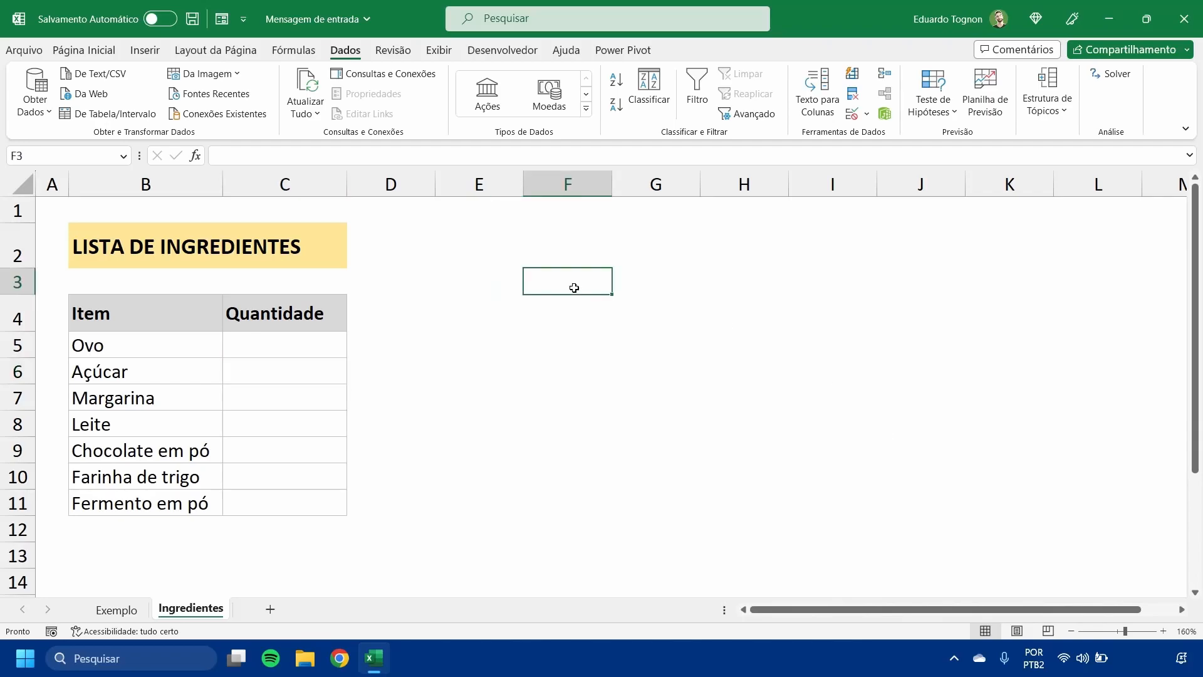
pyautogui.click(256, 368)
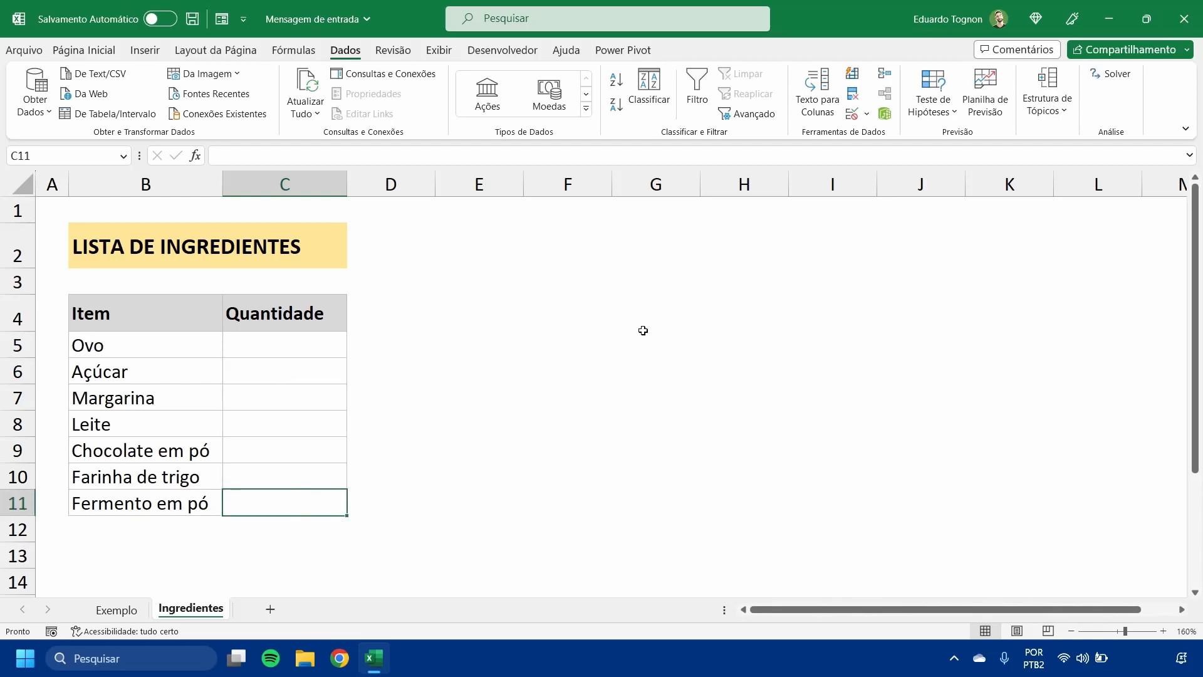
# Add an untitled input message reading "Digite a quantidade em colheres de sopa" to the Fermento em pó quantity cell C11.
pyautogui.click(857, 114)
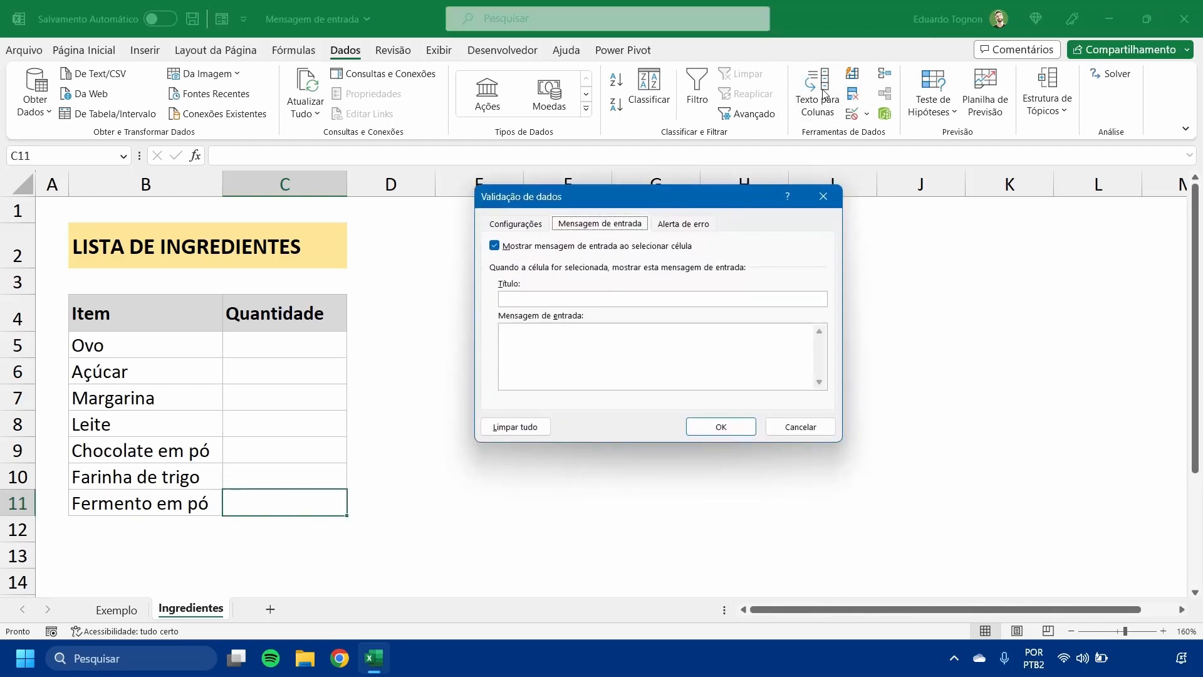
pyautogui.click(514, 296)
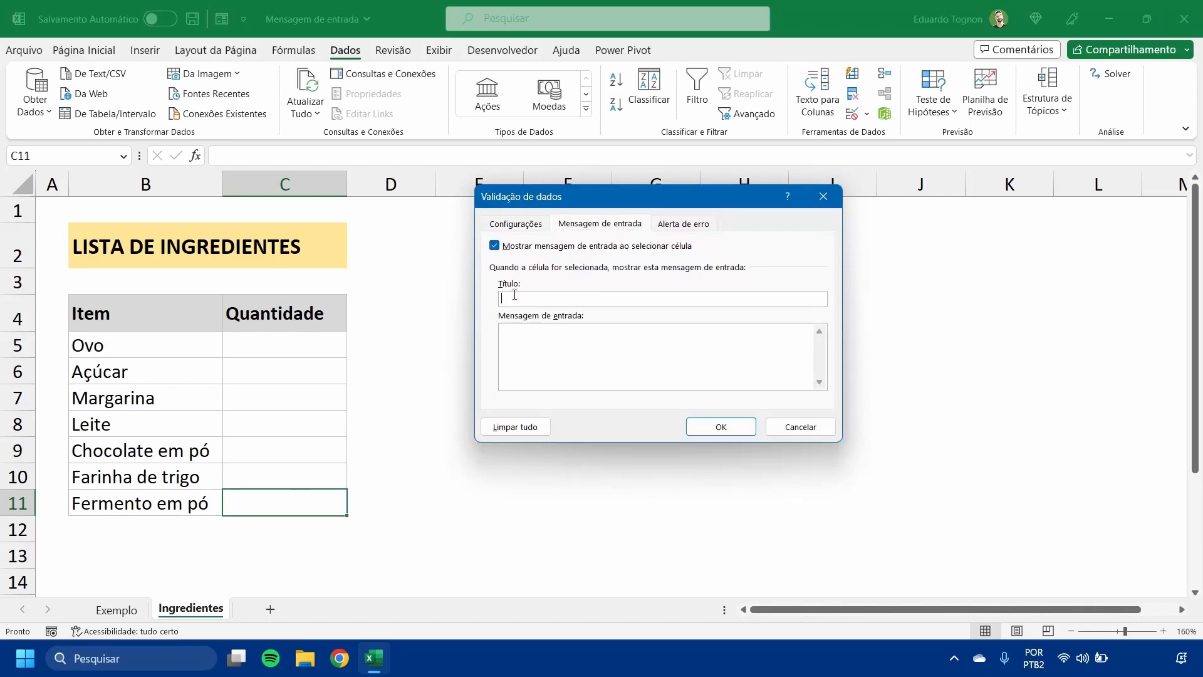
pyautogui.click(567, 369)
pyautogui.write('Digite a quantidade dem col')
pyautogui.press('BackSpace')
pyautogui.press('BackSpace')
pyautogui.press('BackSpace')
pyautogui.press('BackSpace')
pyautogui.press('BackSpace')
pyautogui.press('BackSpace')
pyautogui.press('BackSpace')
pyautogui.write('em colheres de sopa')
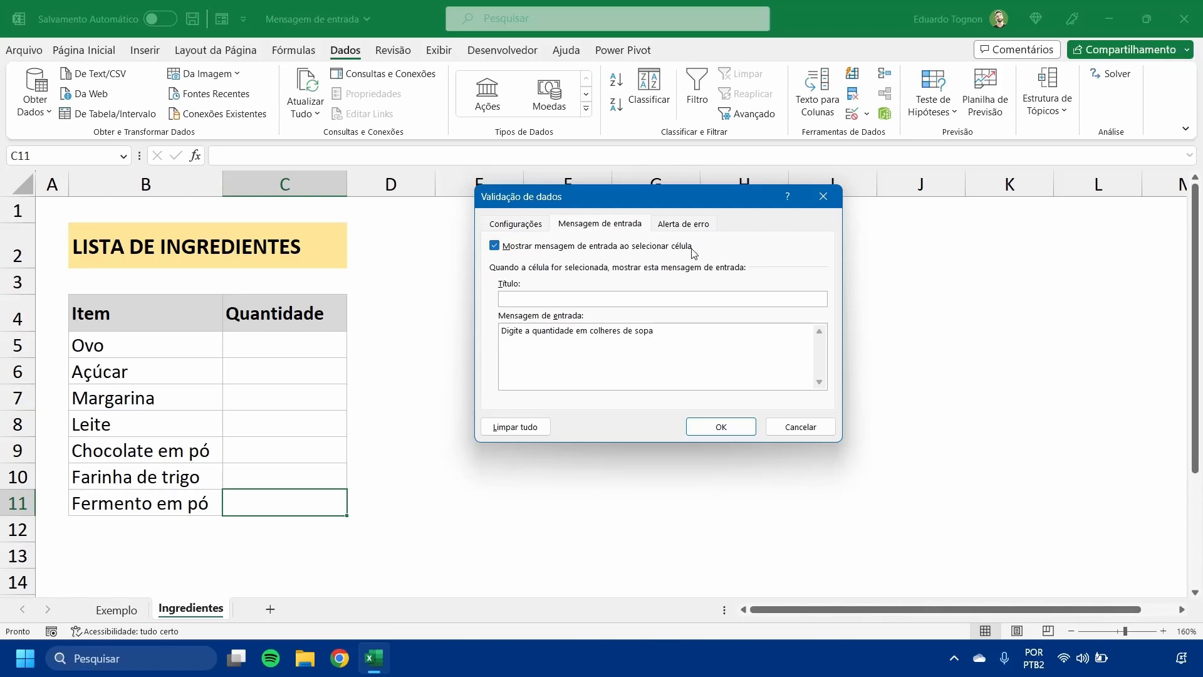
pyautogui.click(724, 431)
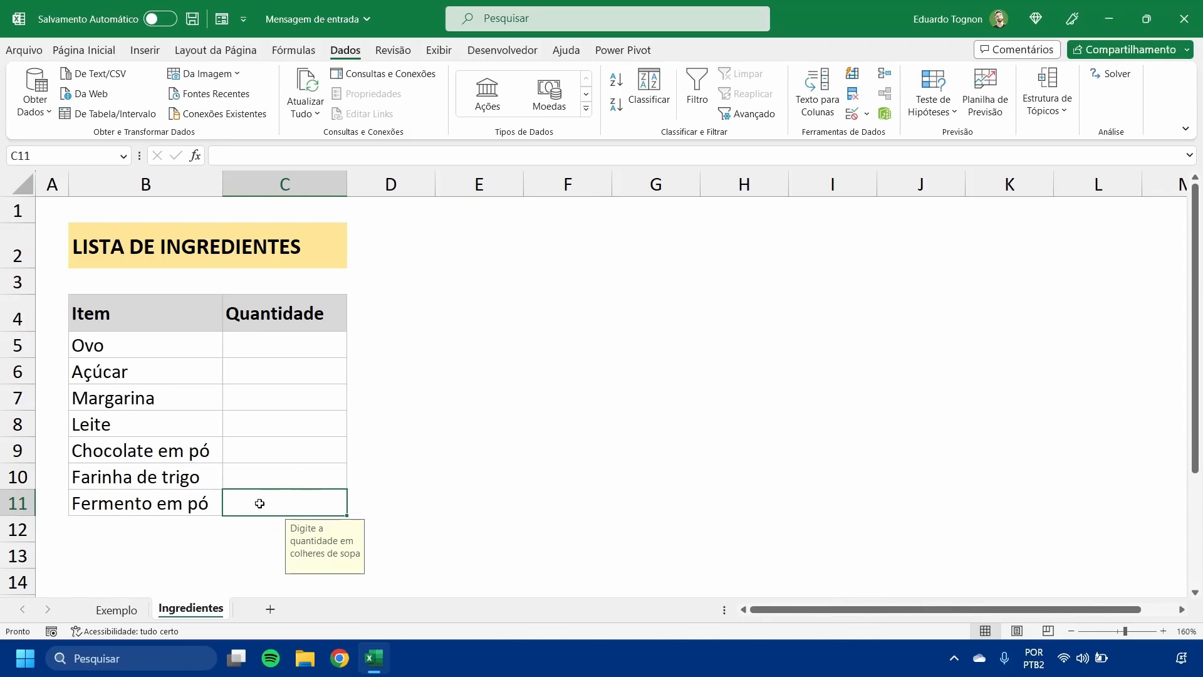
# Turn off showing the input message when cell C11 is selected, and check the cell by reselecting it.
pyautogui.click(851, 116)
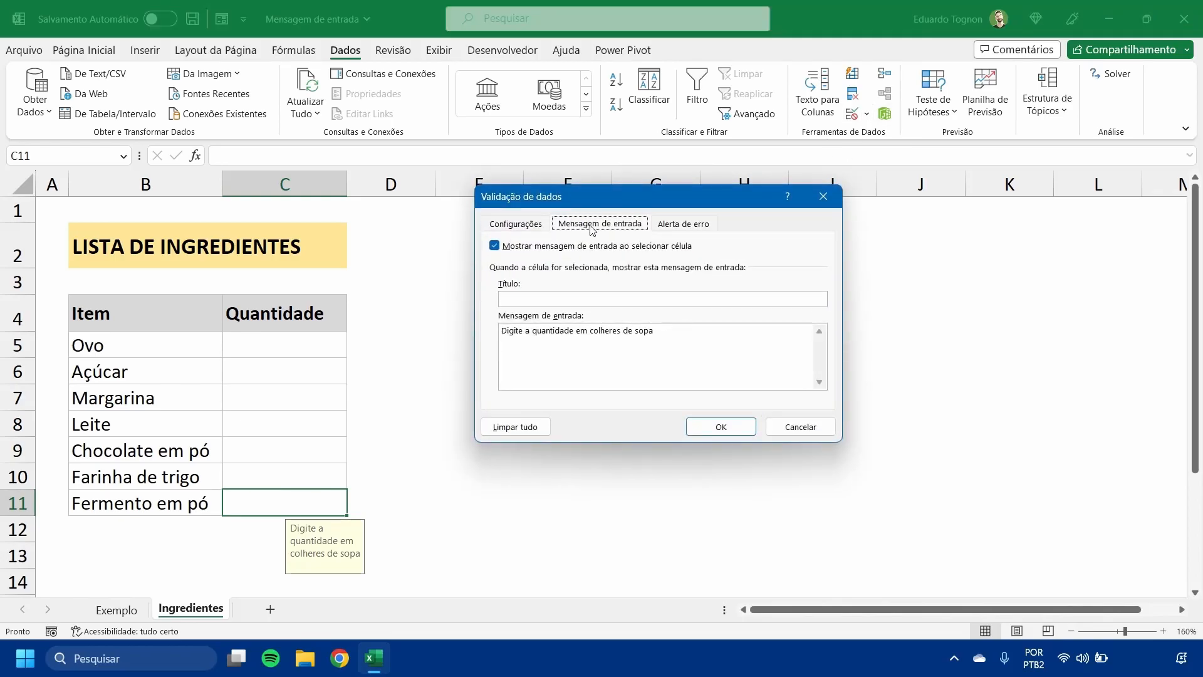
pyautogui.click(495, 246)
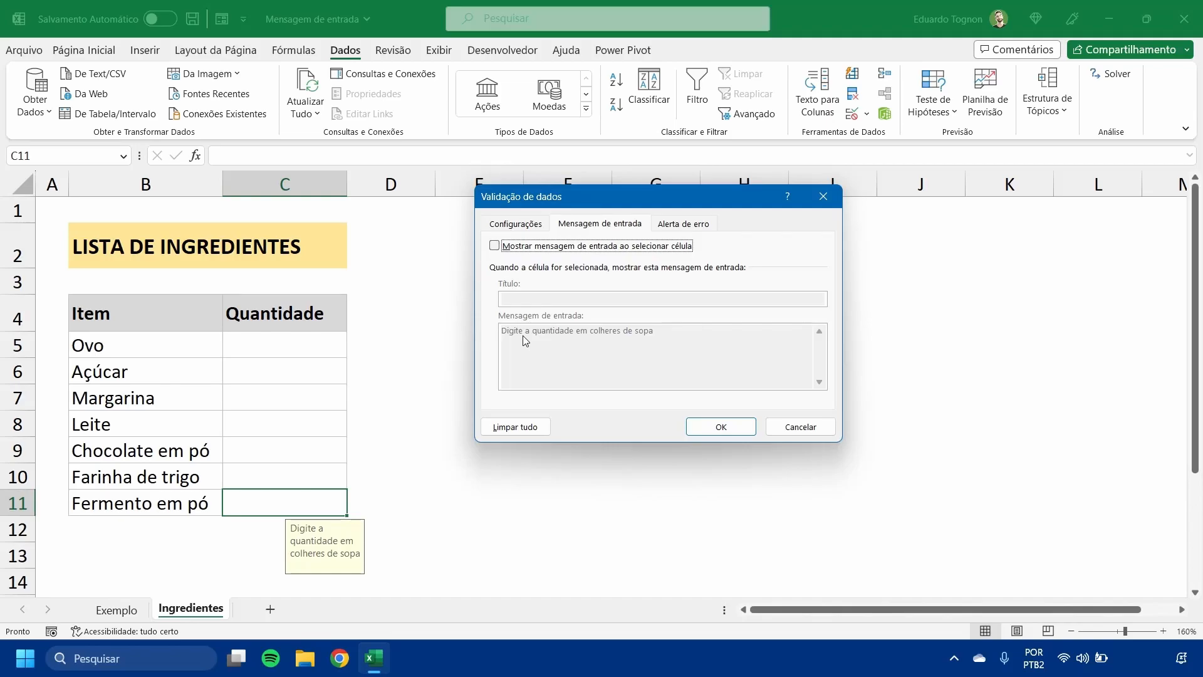
pyautogui.click(714, 427)
pyautogui.click(314, 479)
pyautogui.click(300, 503)
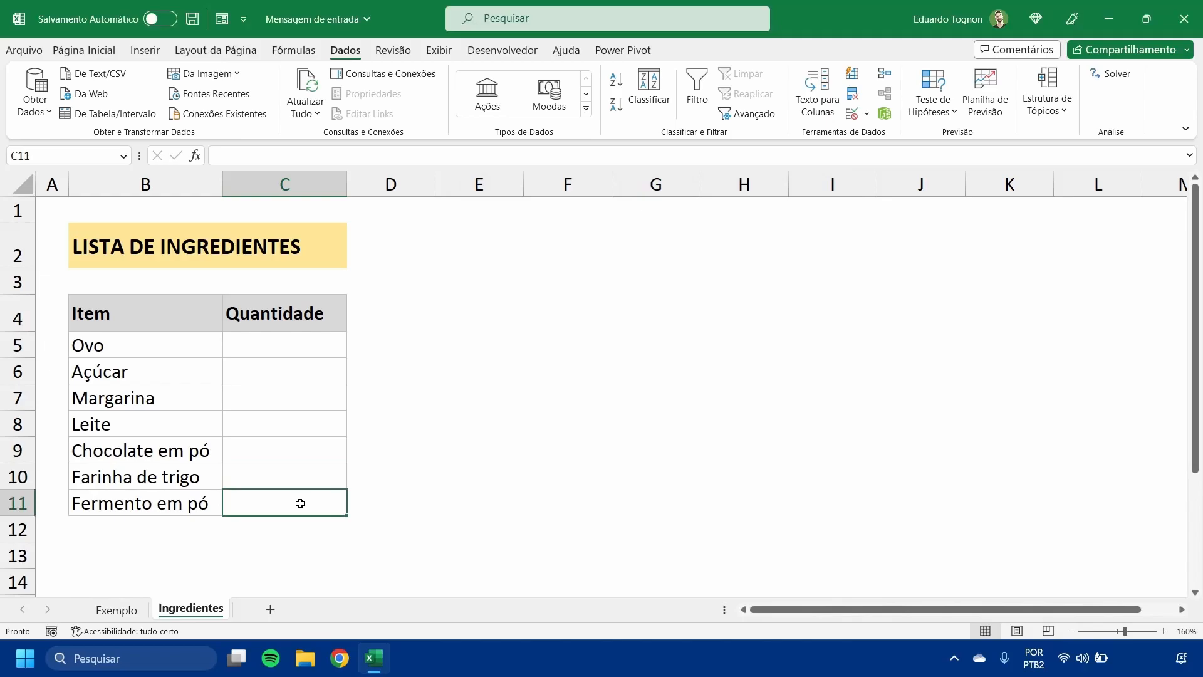
# Re-enable the input message option for cell C11, clear all its data validation settings, and recheck the cell.
pyautogui.click(852, 115)
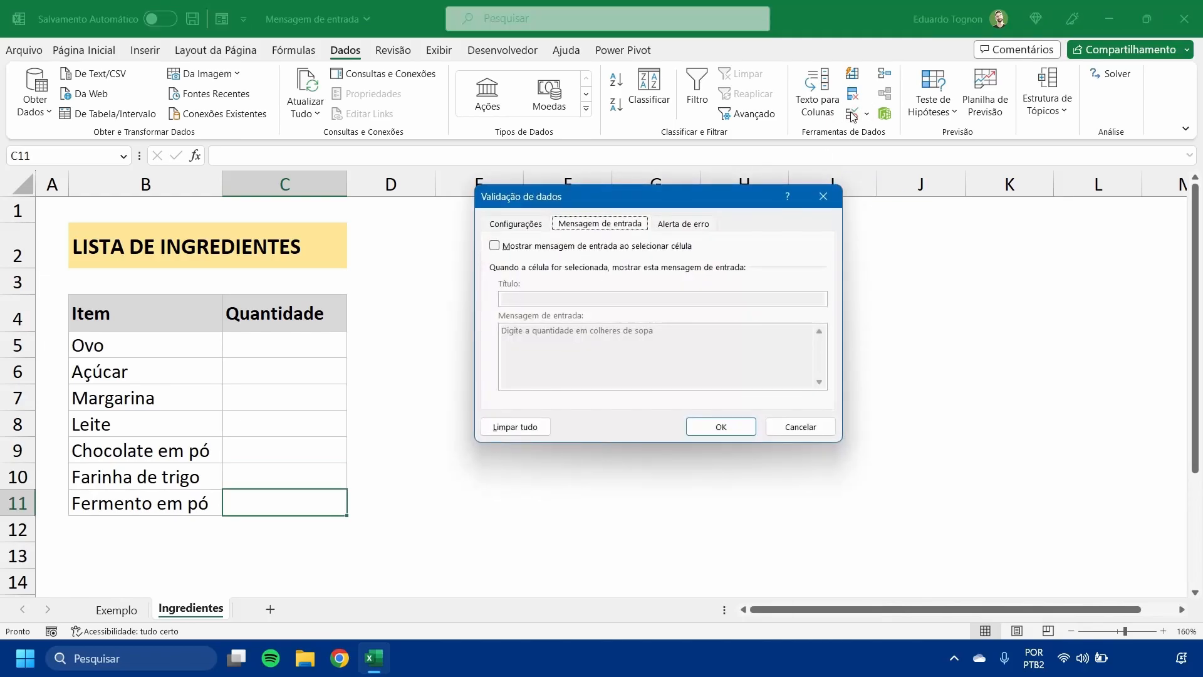
pyautogui.click(496, 246)
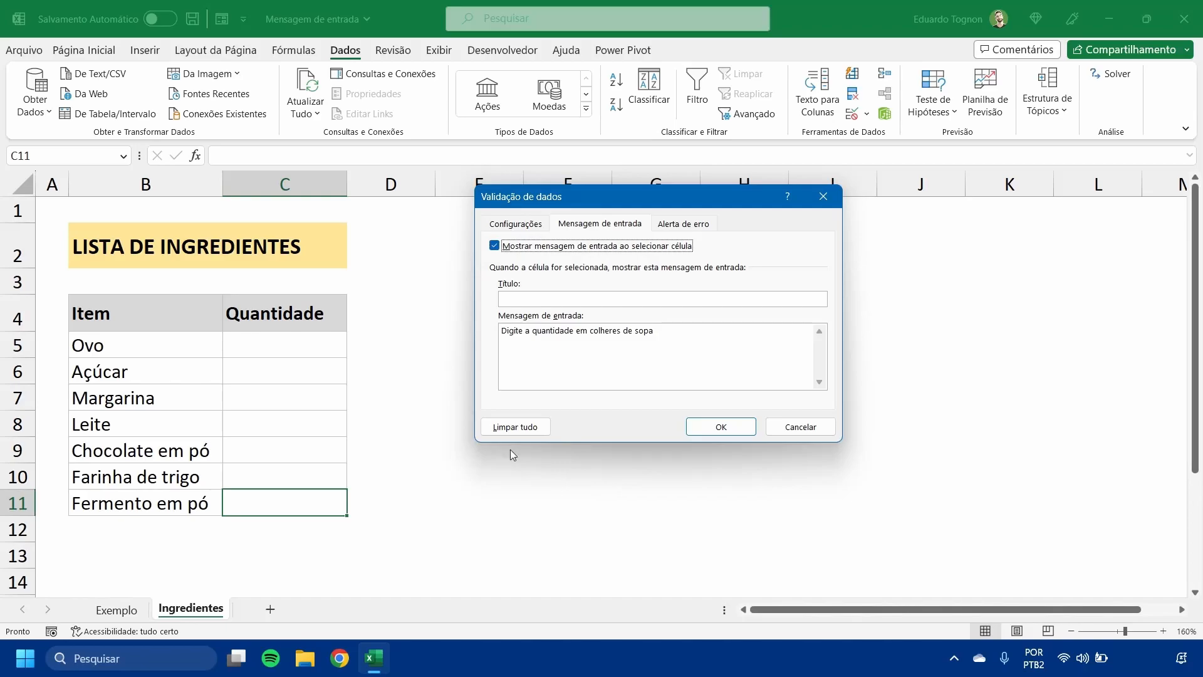
pyautogui.click(516, 428)
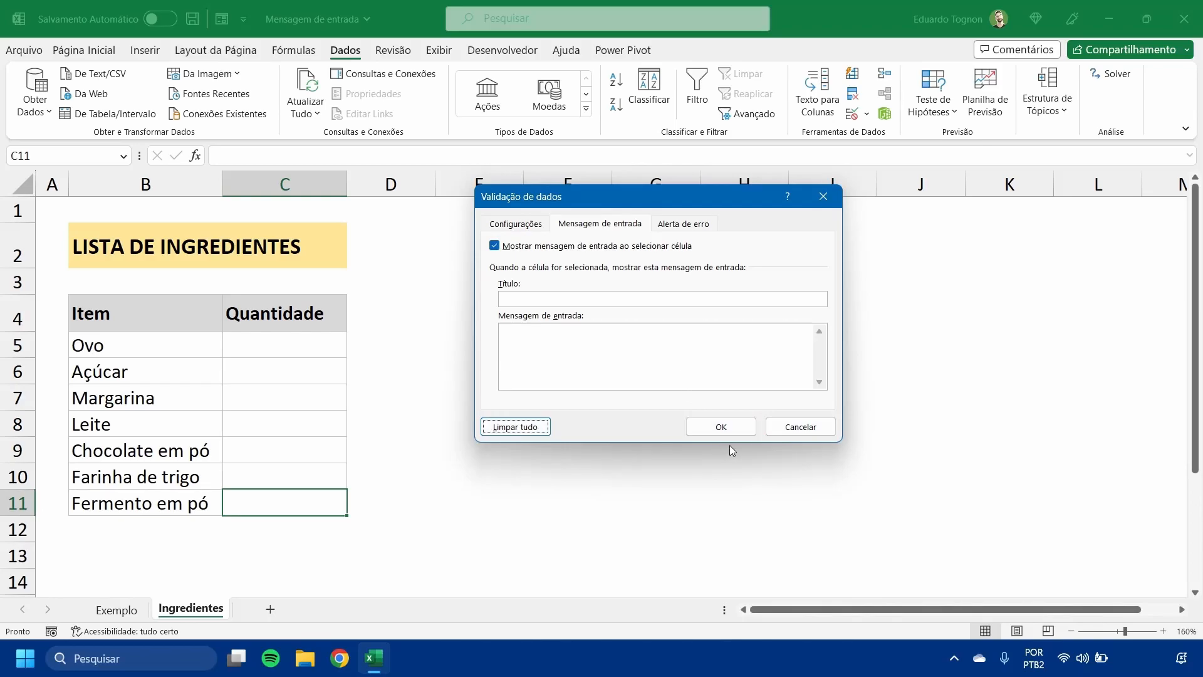
pyautogui.click(720, 430)
pyautogui.click(454, 402)
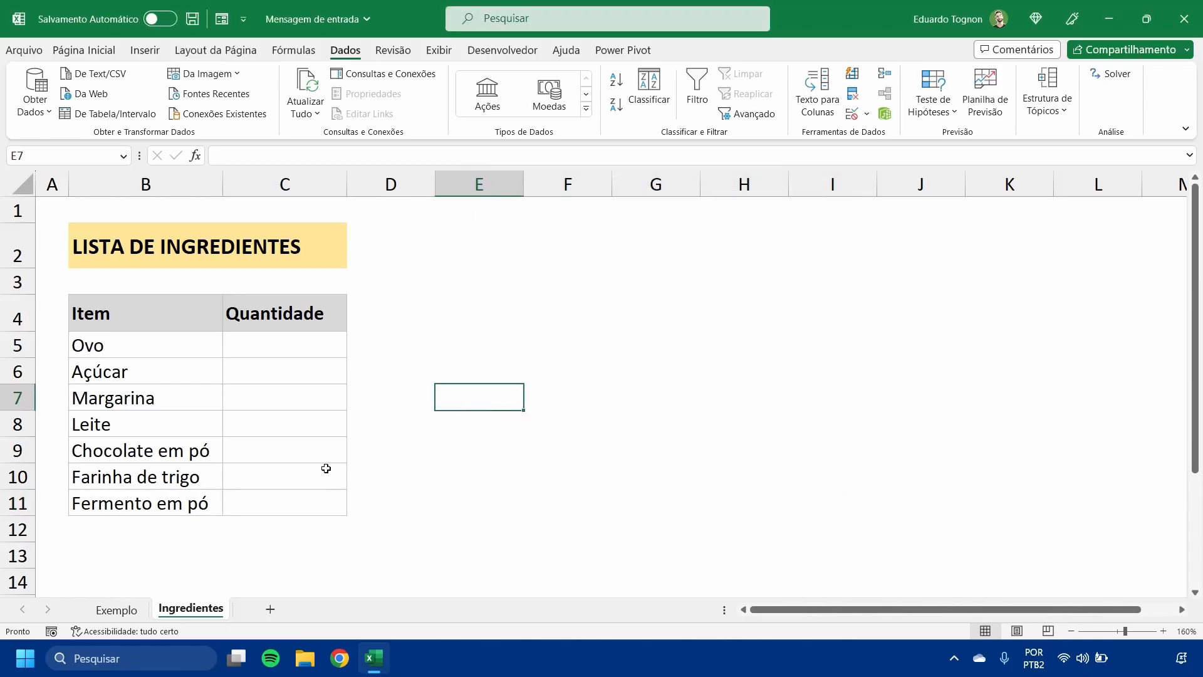
pyautogui.click(256, 500)
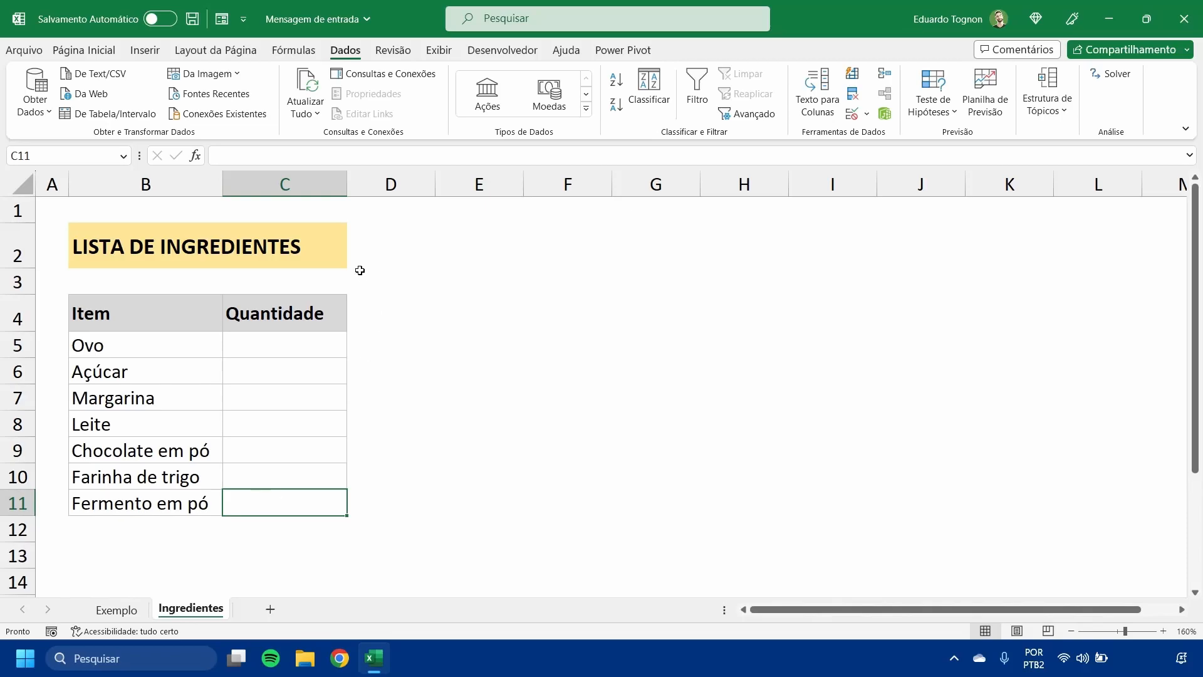
pyautogui.click(398, 374)
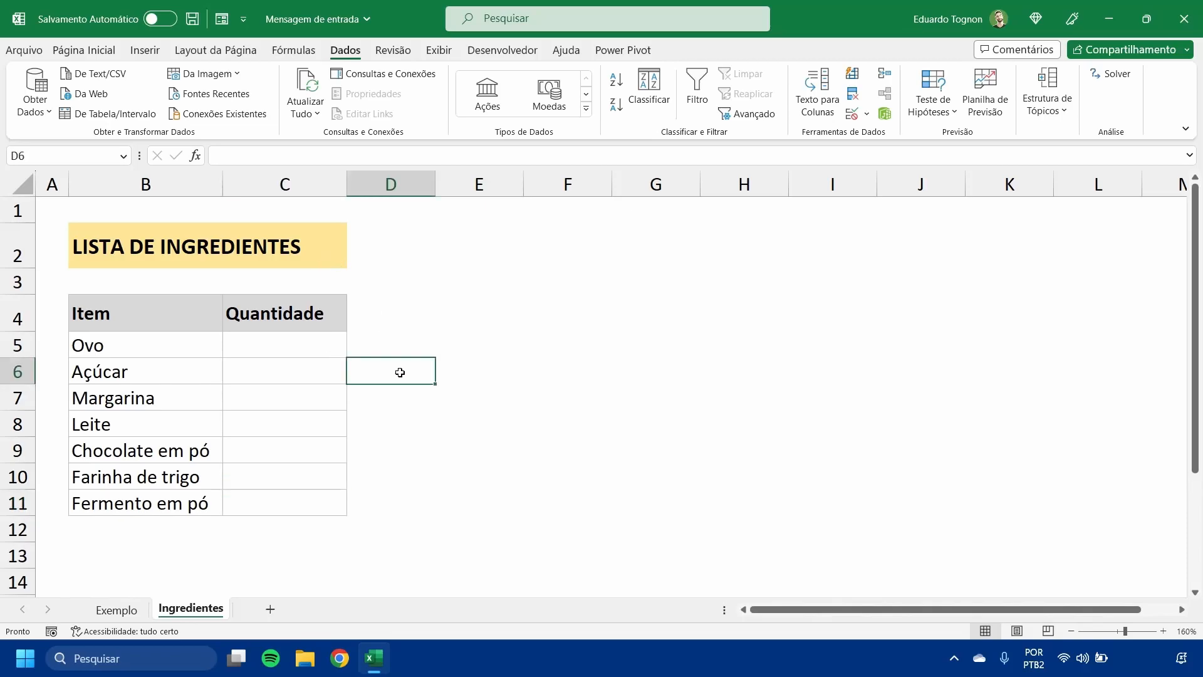